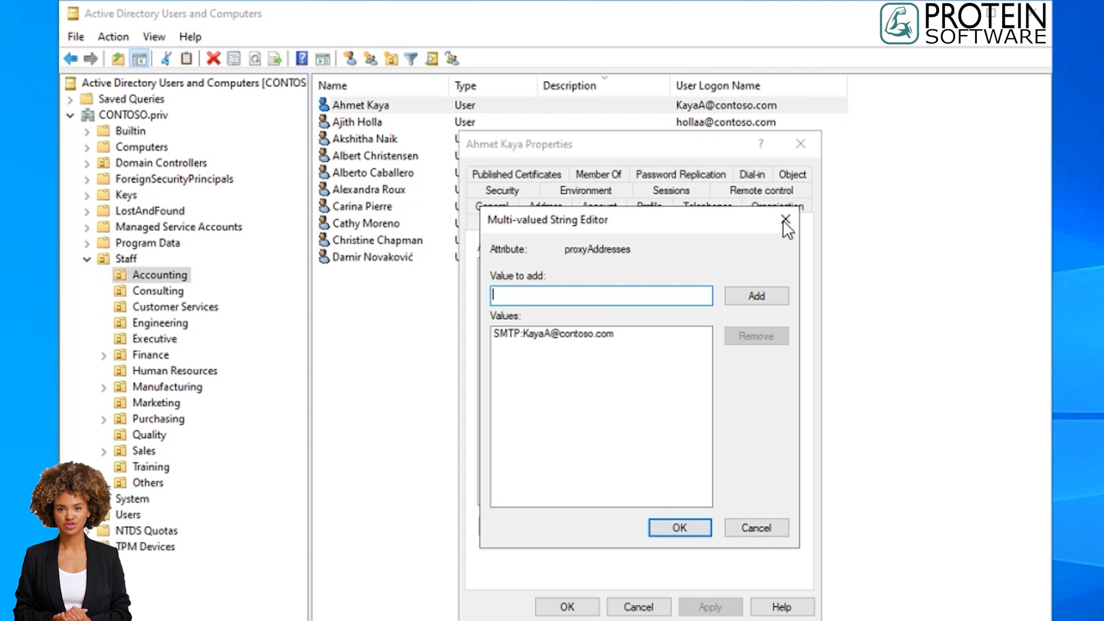
Step: Close the user's properties and view the fourth Accounting user's address attributes in Account Manager for Microsoft 365
{"action": "left_click", "coordinate": [801, 143]}
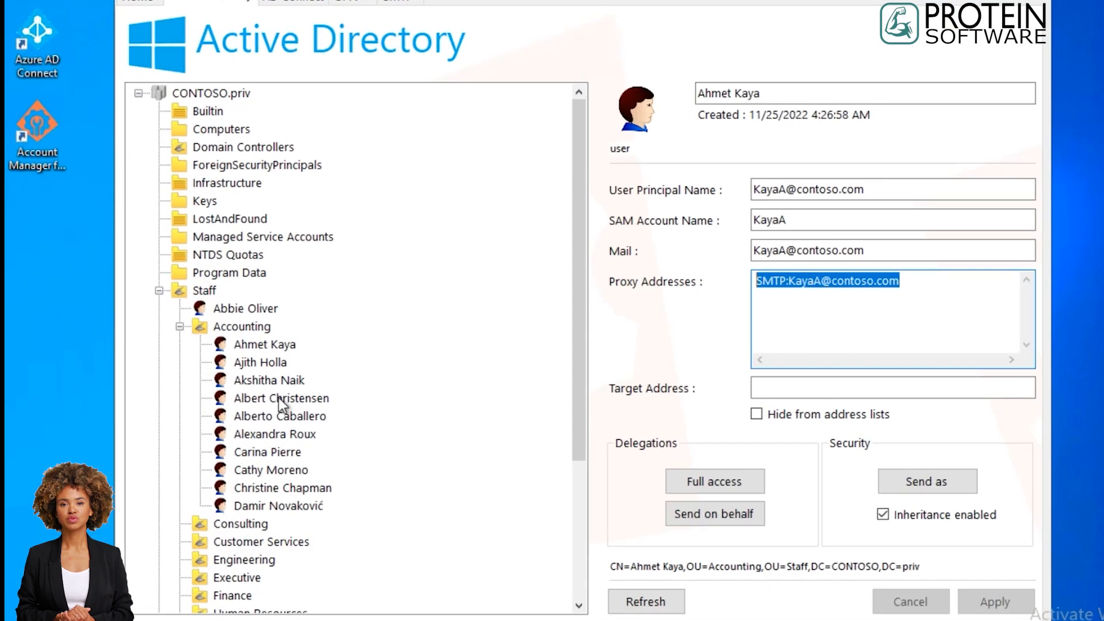
{"action": "left_click", "coordinate": [281, 400]}
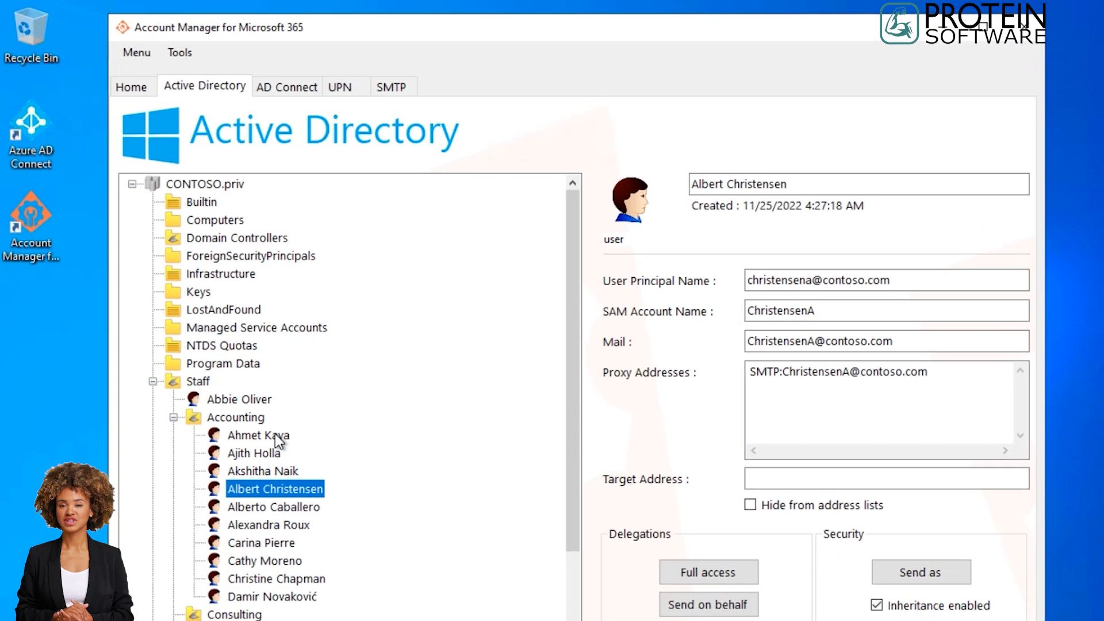
Step: Open the Bulk SMTP Changer and select the Accounting organizational unit under Staff as its target
{"action": "left_click", "coordinate": [380, 85]}
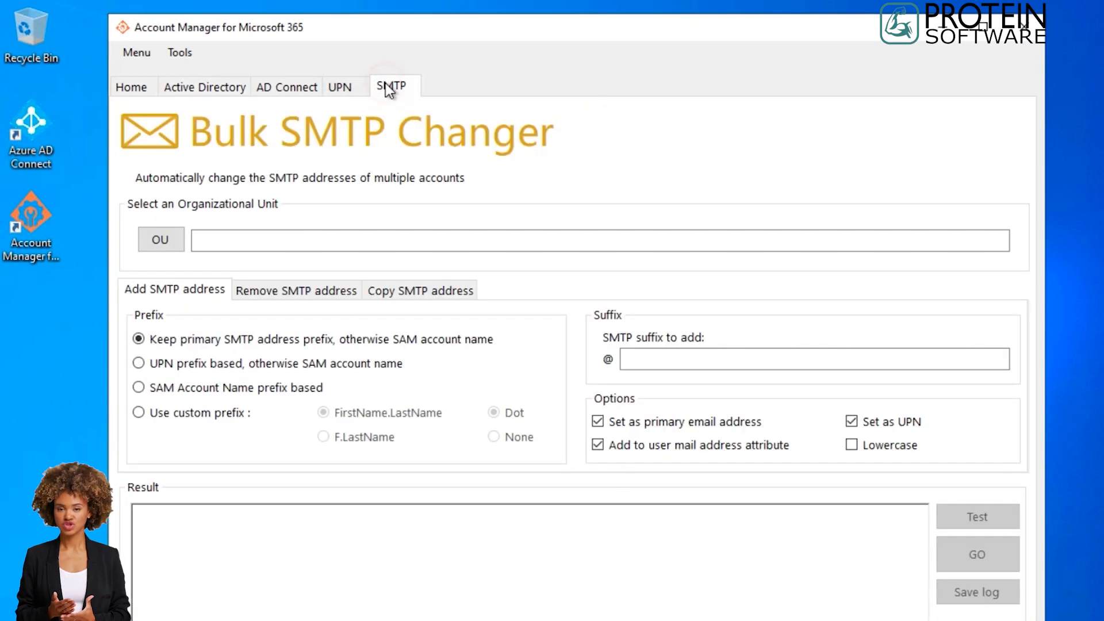
{"action": "left_click", "coordinate": [166, 241]}
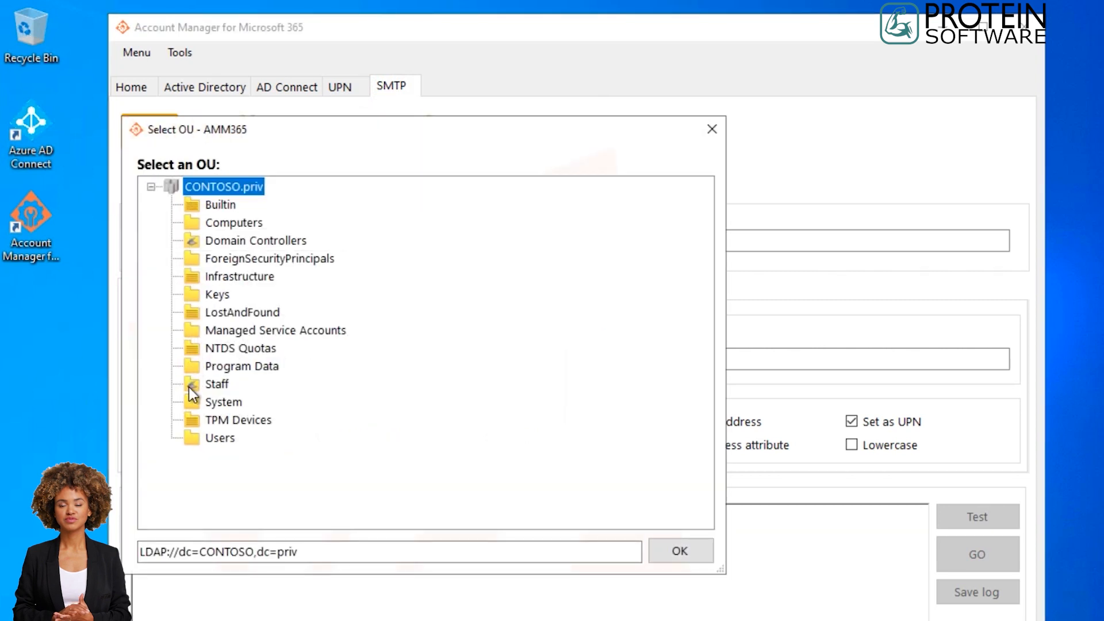
{"action": "double_click", "coordinate": [190, 388]}
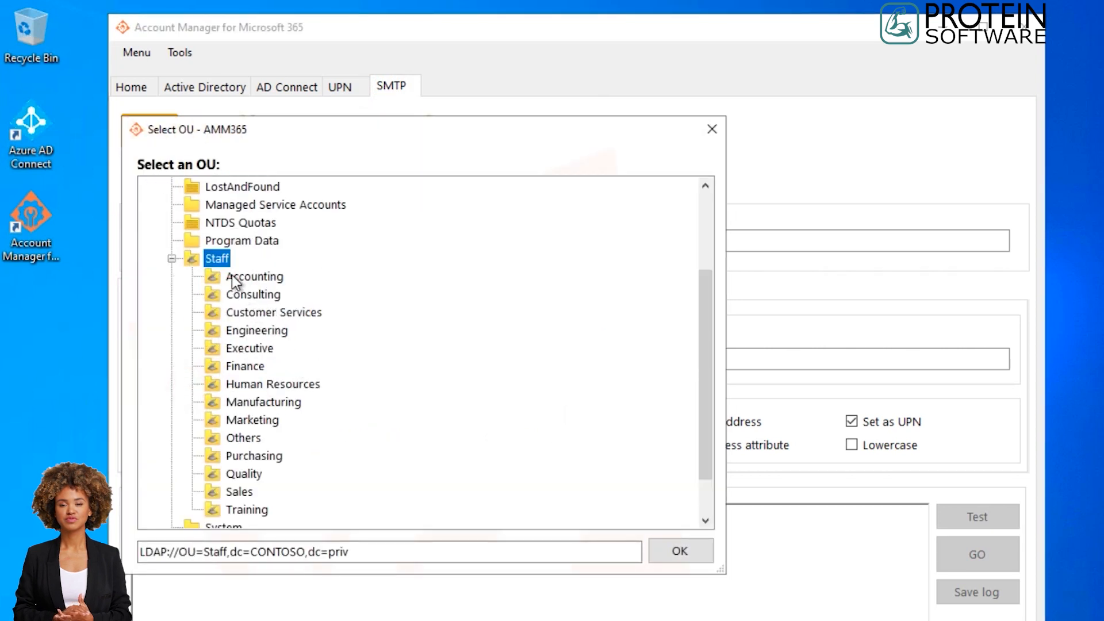
{"action": "left_click", "coordinate": [253, 277]}
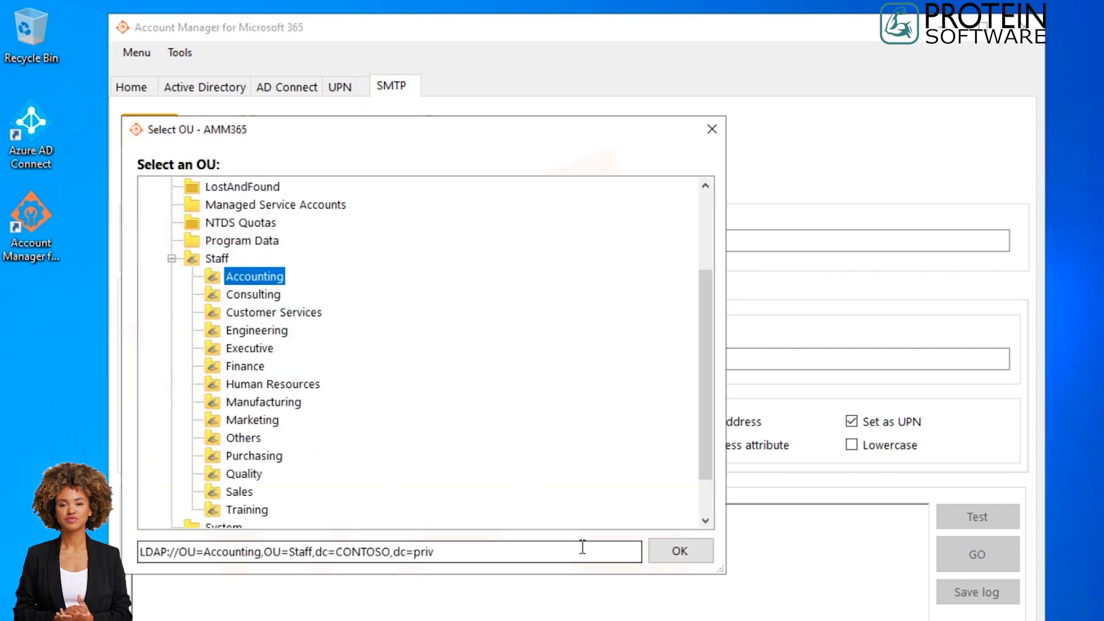
{"action": "left_click", "coordinate": [684, 552]}
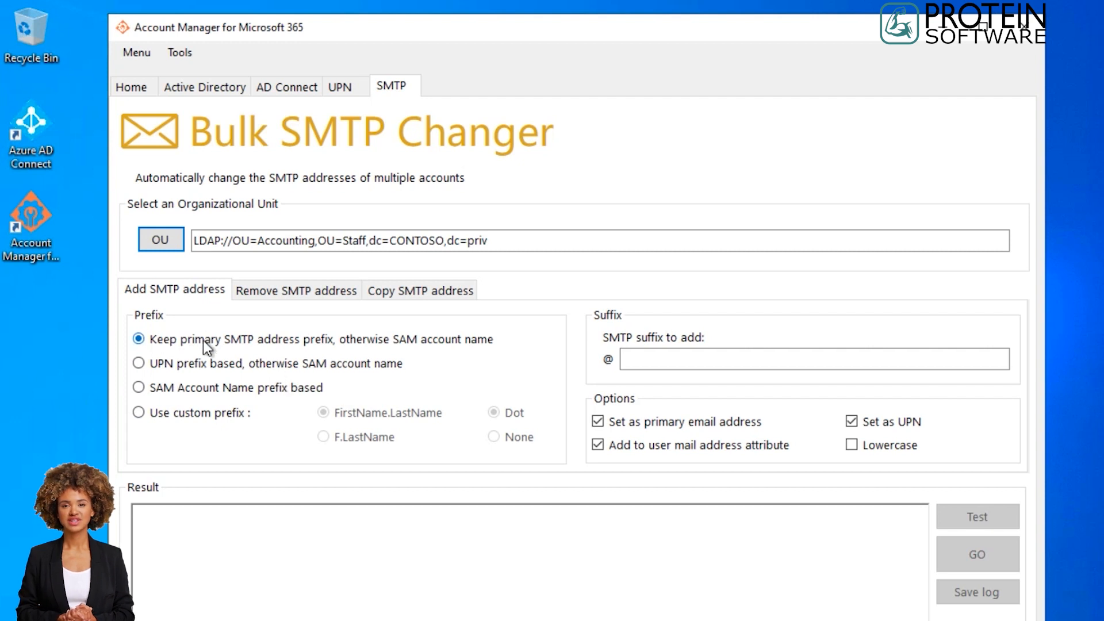
Step: Set the SMTP suffix to add to domain.com
{"action": "left_click", "coordinate": [671, 357]}
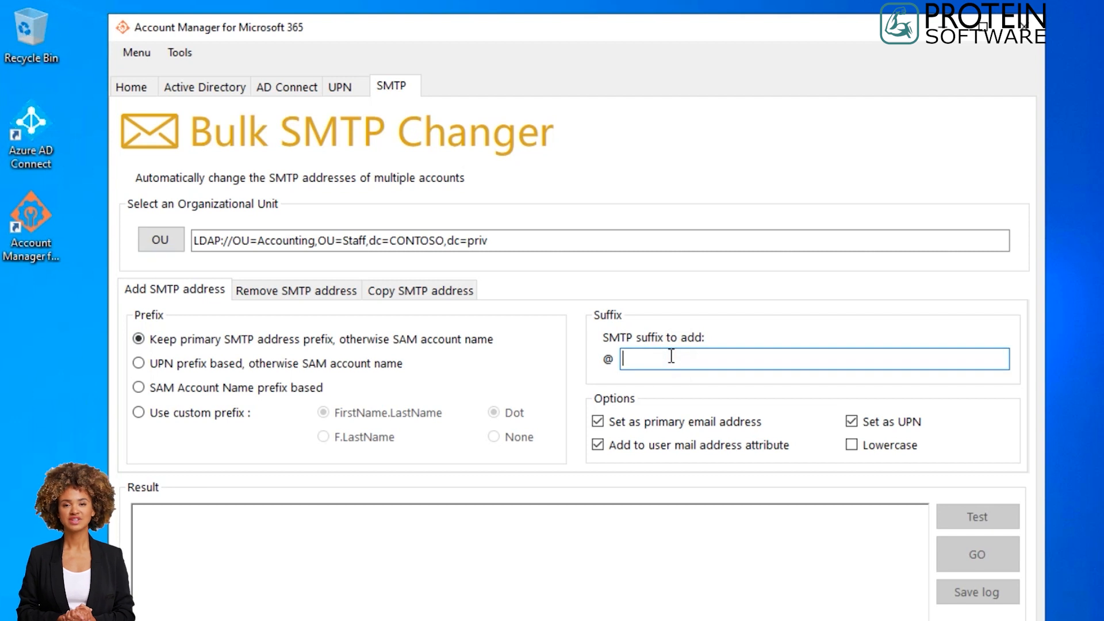
{"action": "type", "text": "domain"}
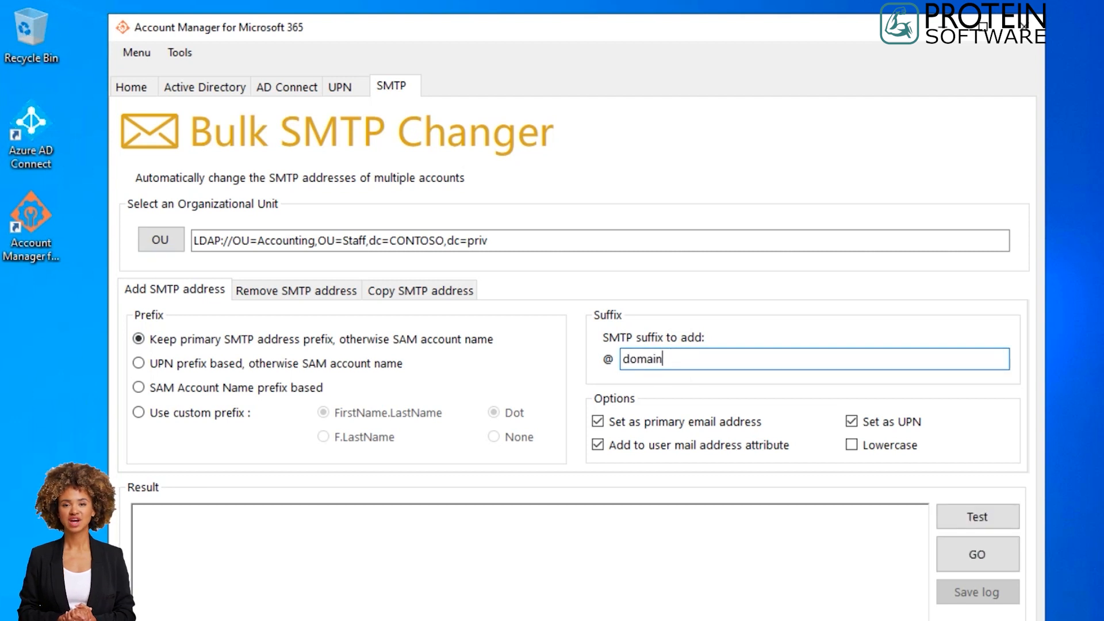
{"action": "type", "text": ".com"}
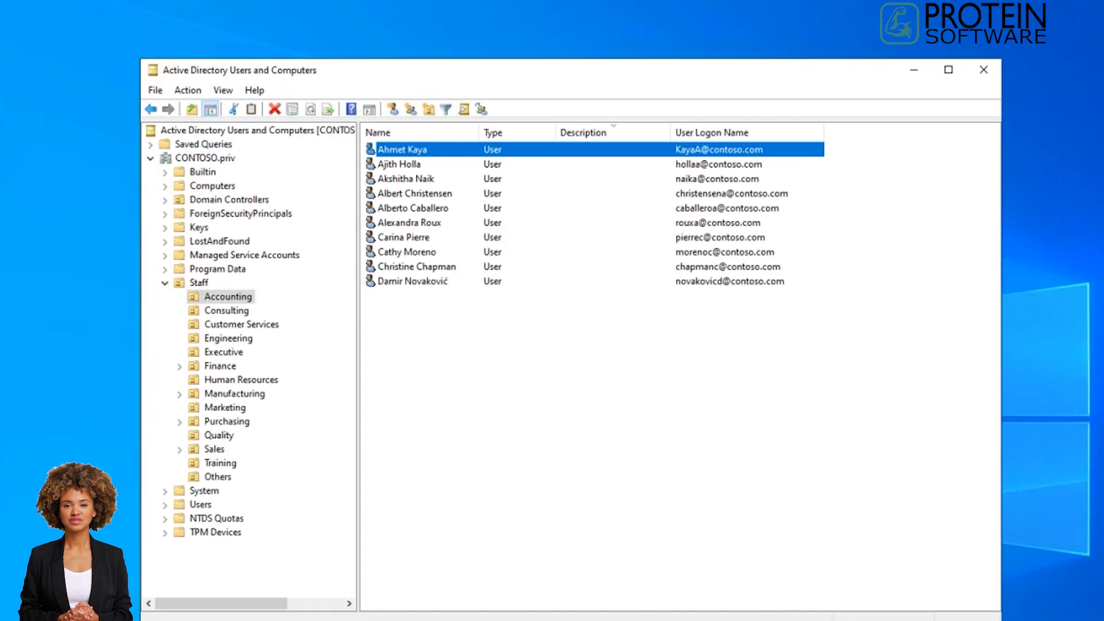
Step: In Active Directory Users and Computers, examine the first Accounting user's logon name and pre-Windows 2000 logon name
{"action": "double_click", "coordinate": [454, 152]}
{"action": "left_click", "coordinate": [619, 257]}
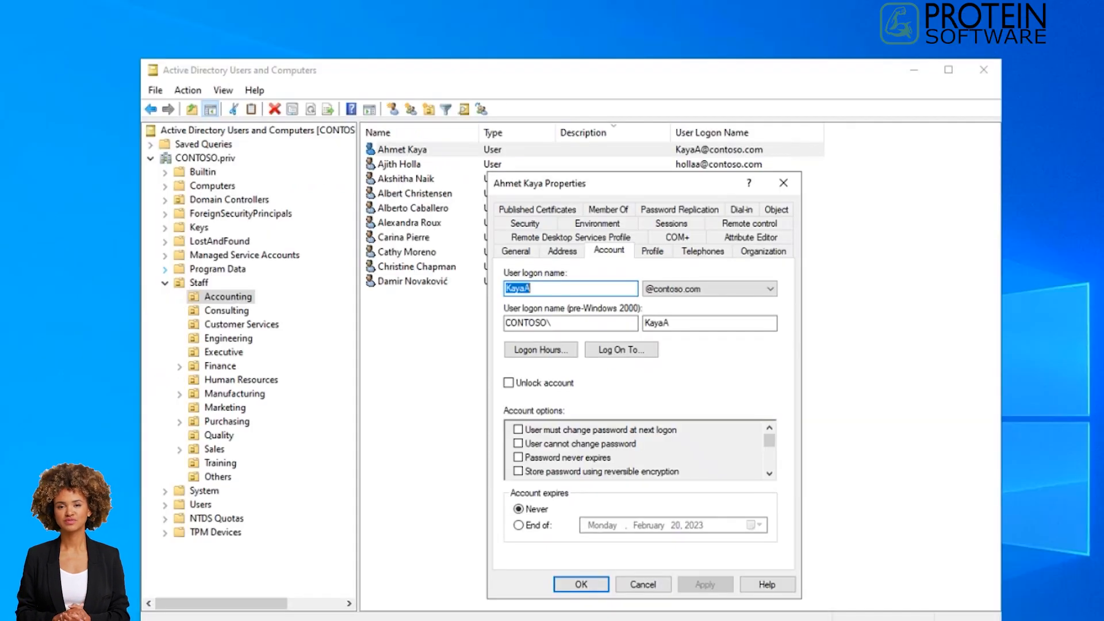
{"action": "left_click_drag", "start_coordinate": [694, 321], "coordinate": [640, 327]}
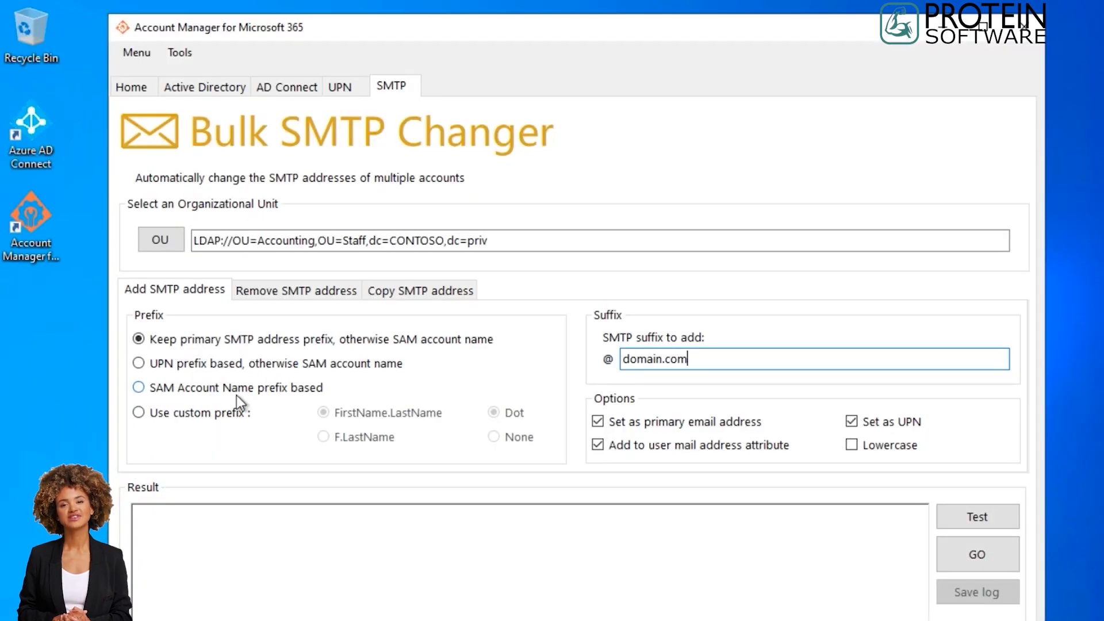
Step: Back in Account Manager for Microsoft 365, choose a custom prefix in FirstName.LastName format with a dot separator
{"action": "left_click", "coordinate": [188, 413]}
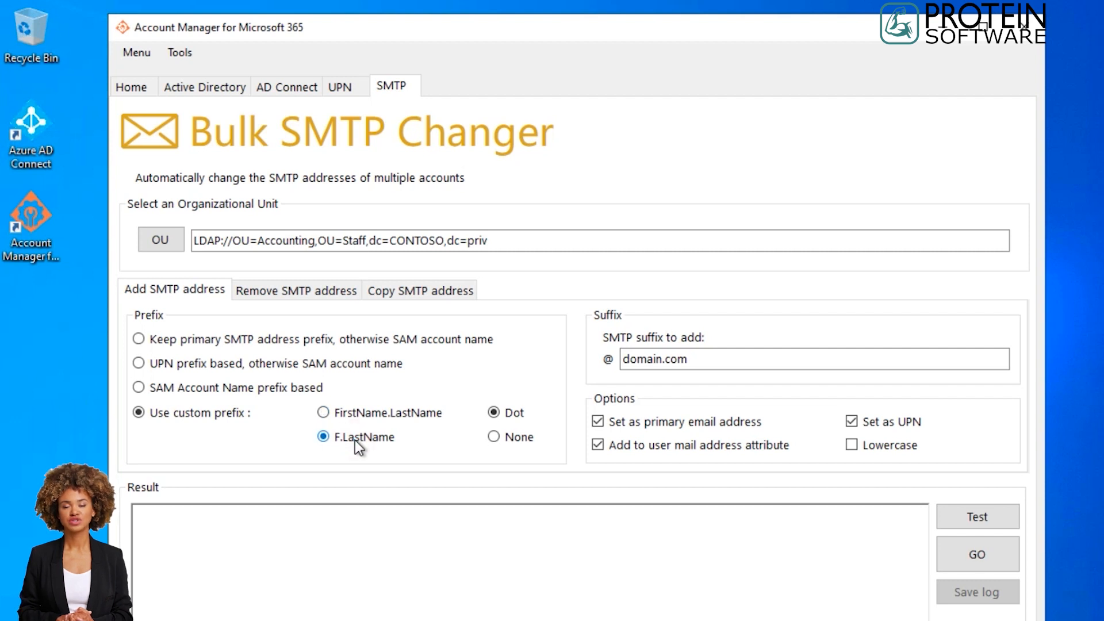
{"action": "left_click", "coordinate": [327, 413]}
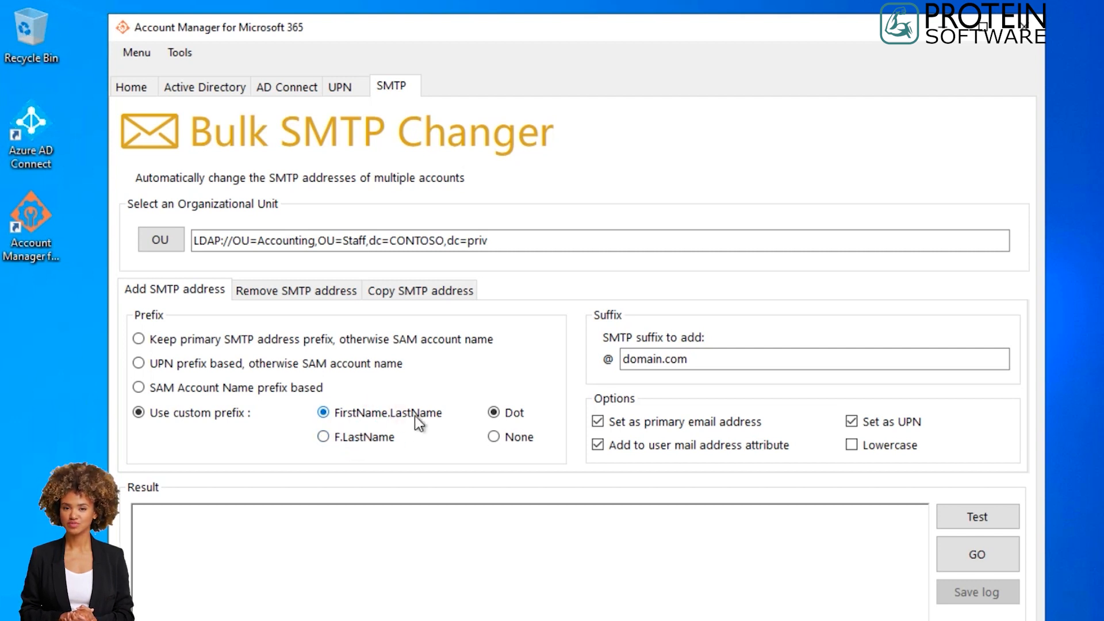
{"action": "left_click", "coordinate": [495, 437]}
{"action": "left_click", "coordinate": [494, 413]}
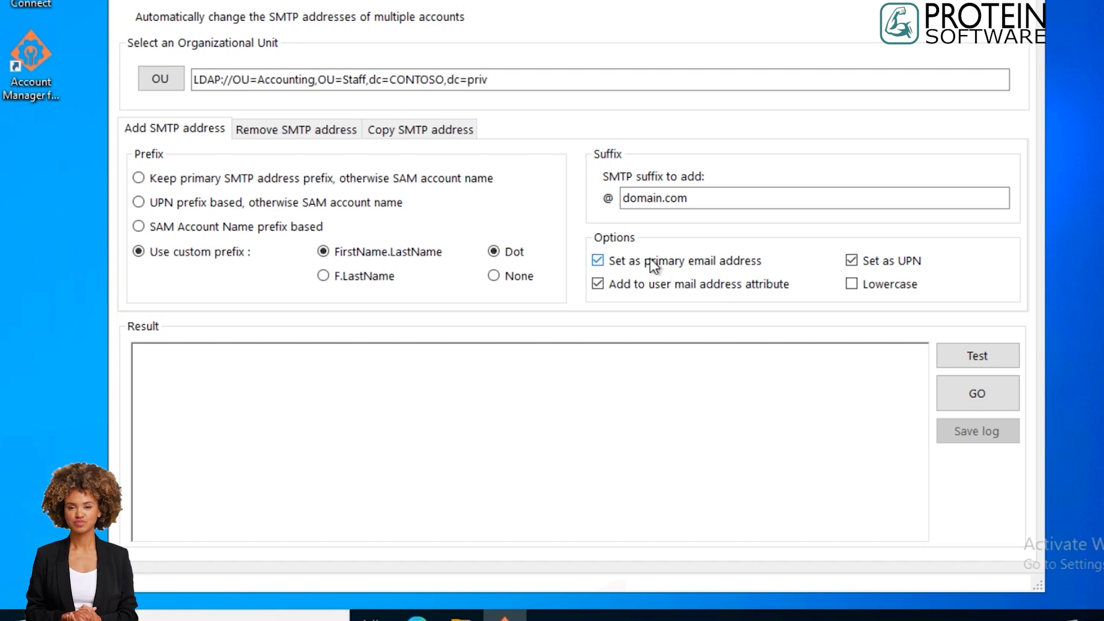
Step: Run the bulk SMTP change in test mode and review the first listed account's mail and proxy address changes
{"action": "left_click", "coordinate": [999, 359]}
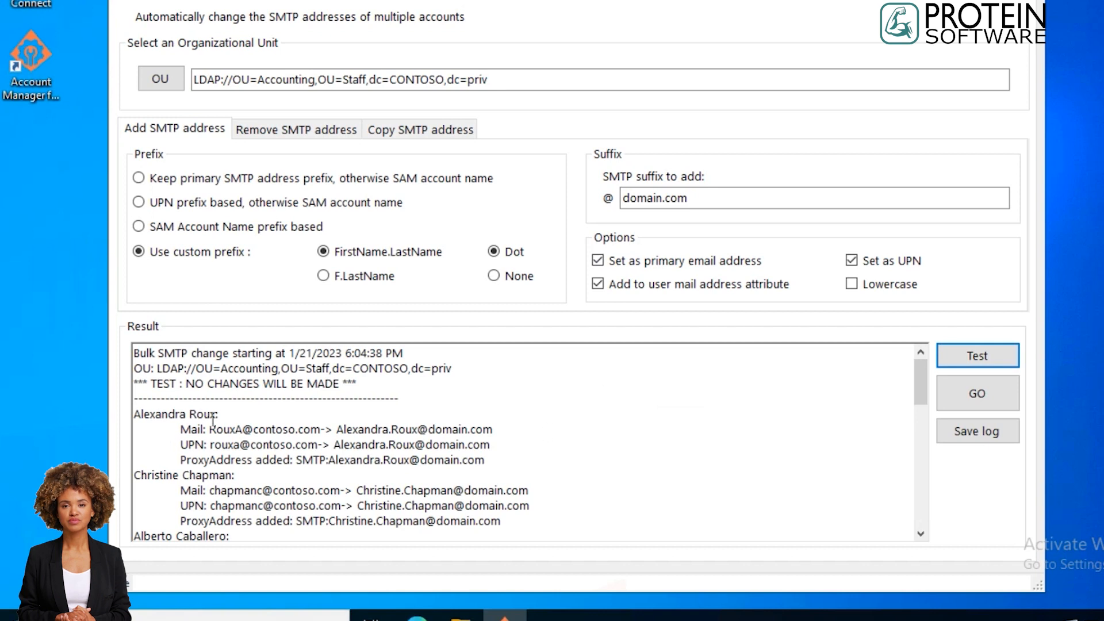
{"action": "left_click_drag", "start_coordinate": [135, 413], "coordinate": [223, 414]}
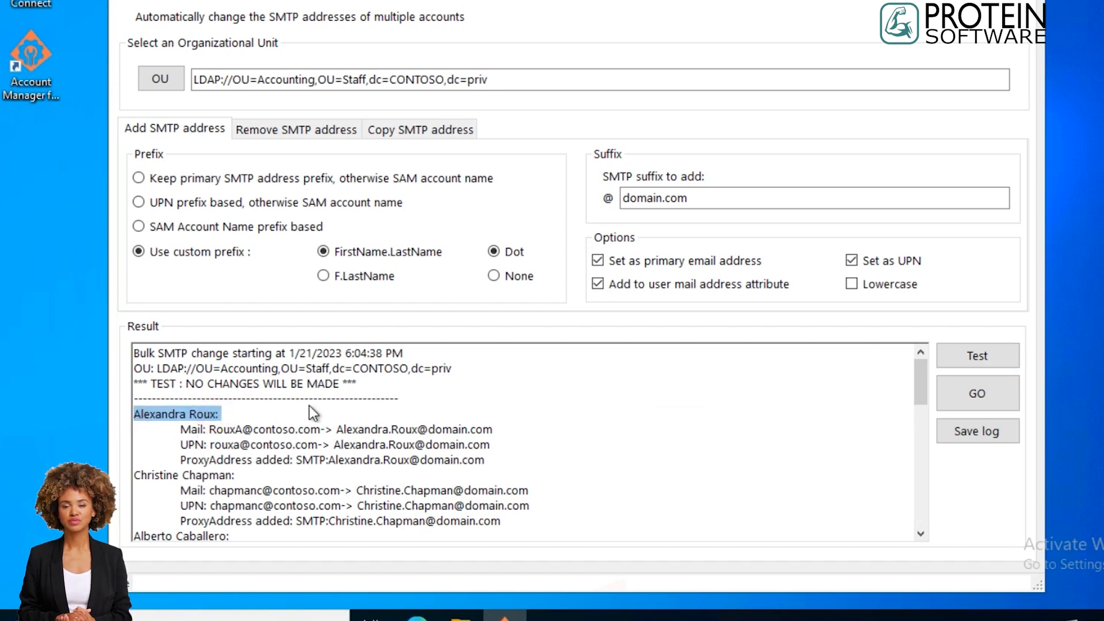
{"action": "left_click_drag", "start_coordinate": [152, 383], "coordinate": [337, 389]}
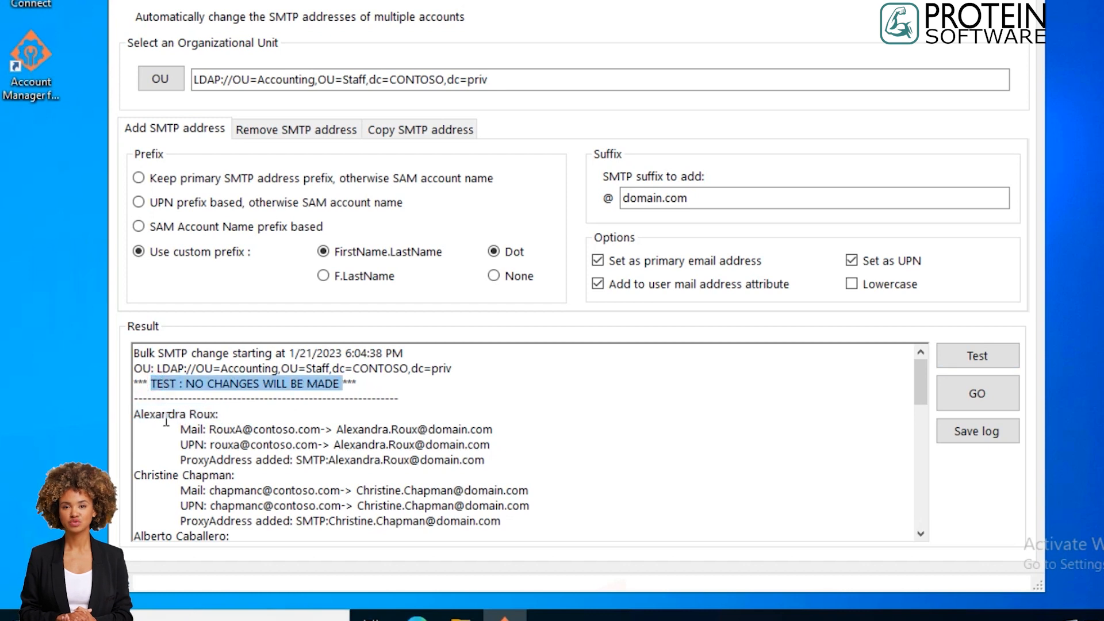
{"action": "left_click", "coordinate": [210, 431]}
{"action": "left_click_drag", "start_coordinate": [210, 431], "coordinate": [320, 430]}
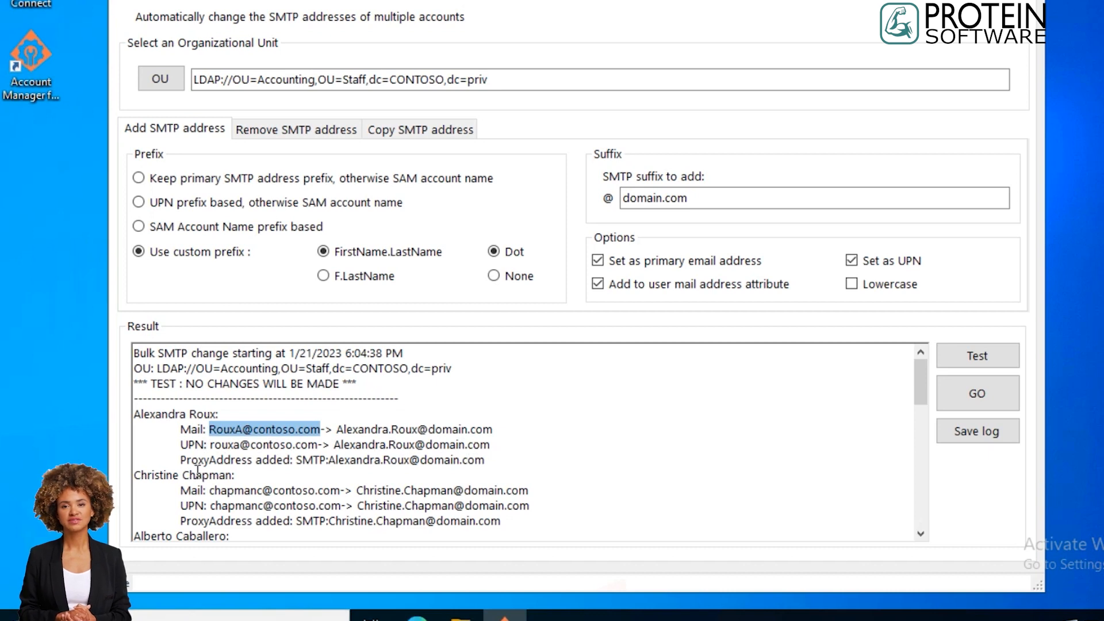
{"action": "left_click", "coordinate": [294, 460]}
{"action": "left_click_drag", "start_coordinate": [297, 460], "coordinate": [487, 460]}
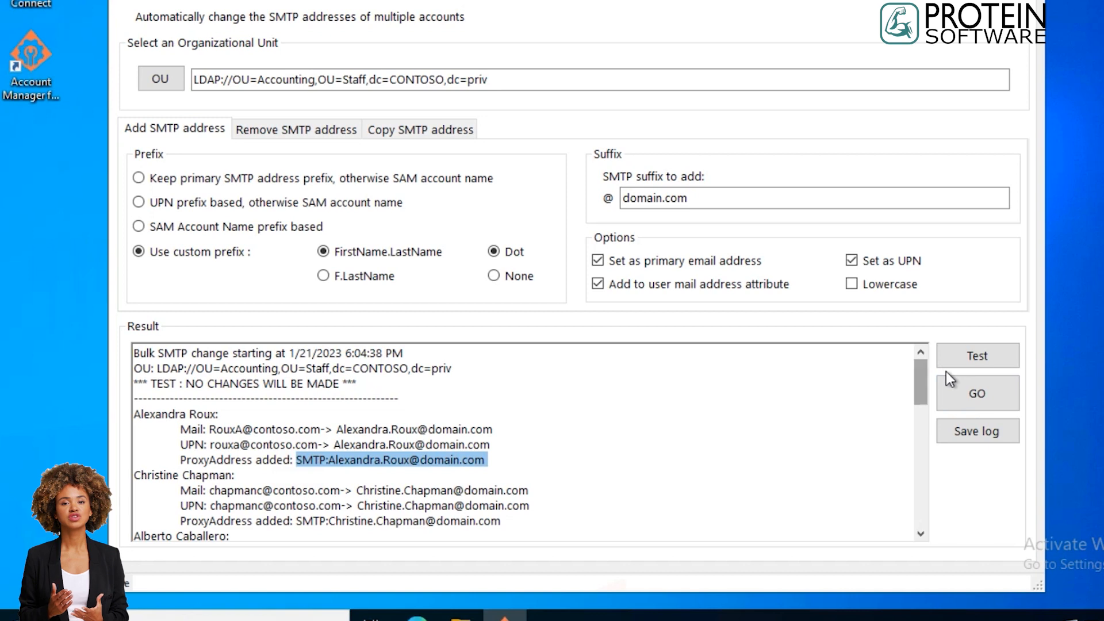
Step: Apply the bulk SMTP change to the Accounting accounts
{"action": "left_click", "coordinate": [953, 395]}
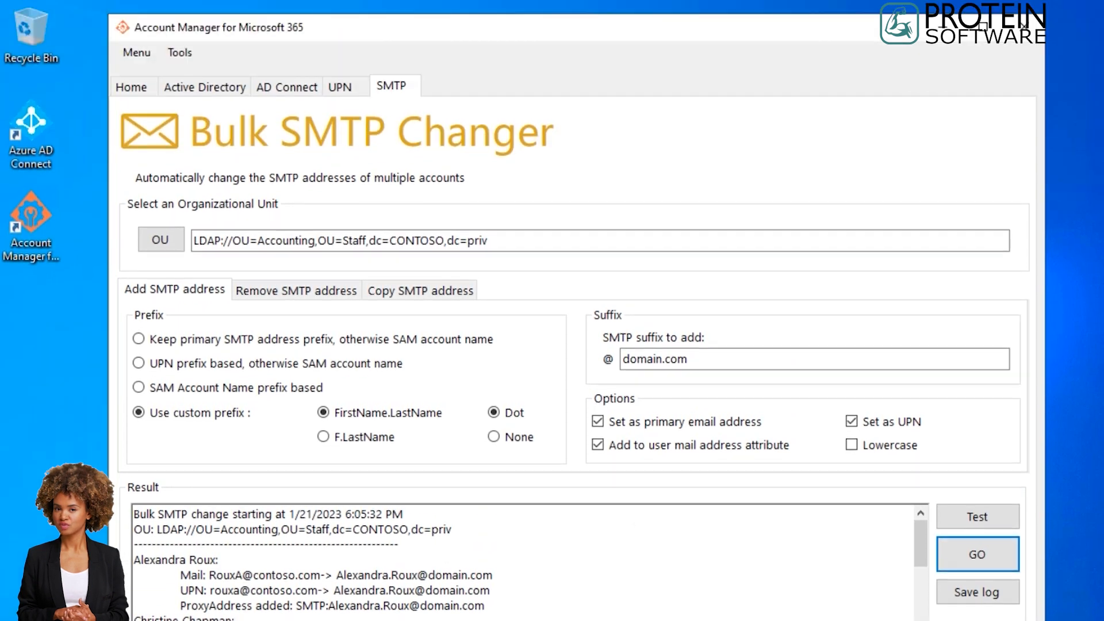
Step: In the Active Directory view, check the user principal name, mail and proxy addresses of the sixth user under Staff > Accounting
{"action": "left_click", "coordinate": [203, 86]}
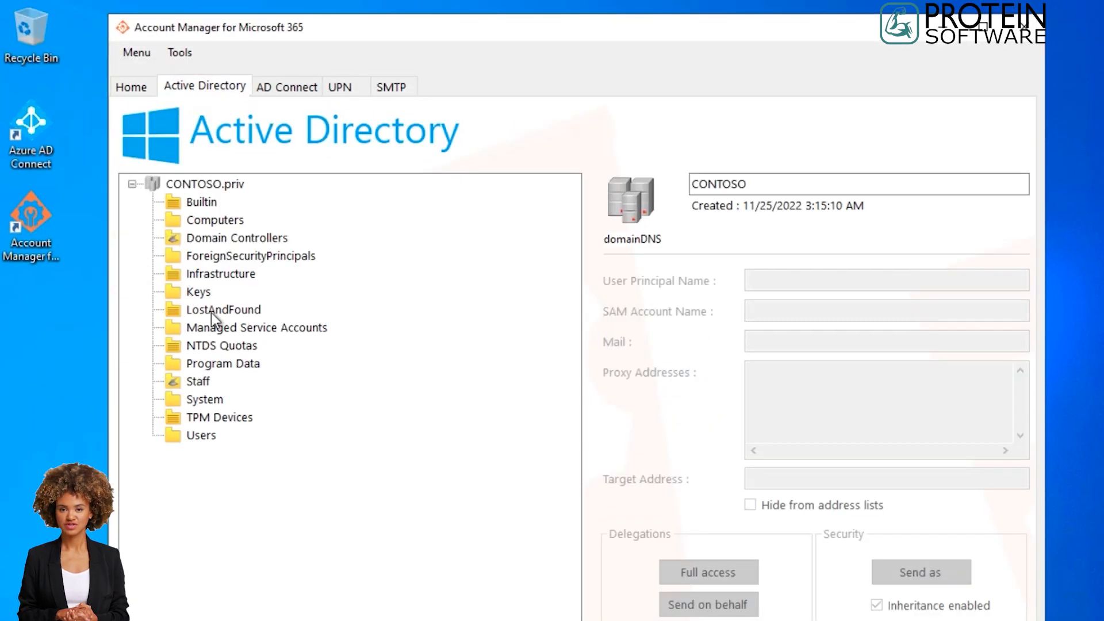
{"action": "double_click", "coordinate": [199, 382]}
{"action": "double_click", "coordinate": [225, 417]}
{"action": "left_click", "coordinate": [269, 524]}
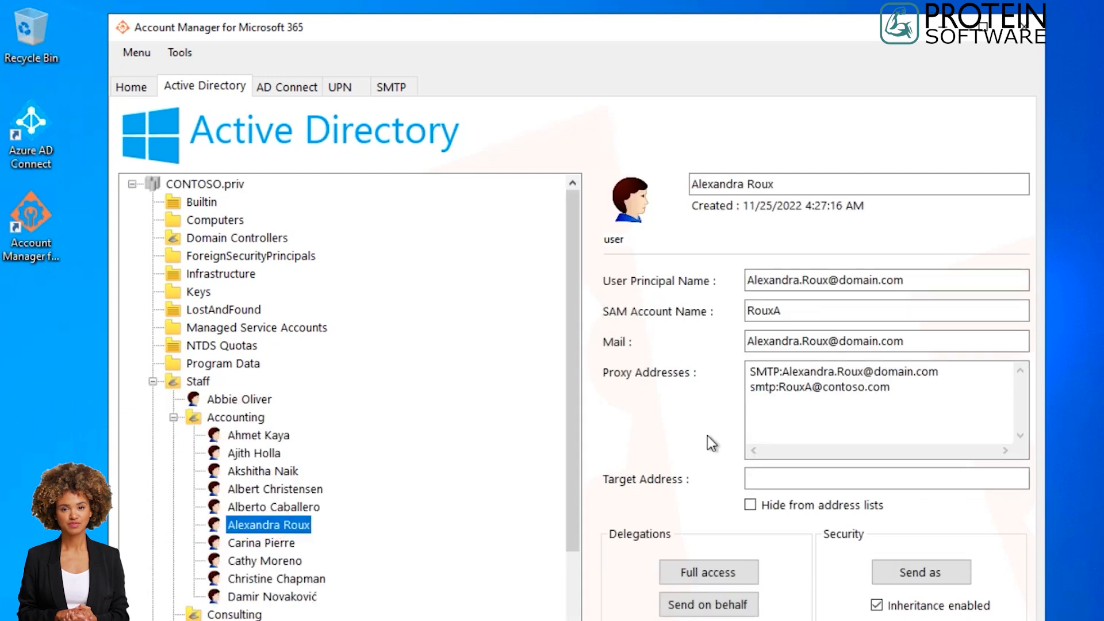
{"action": "left_click", "coordinate": [925, 280]}
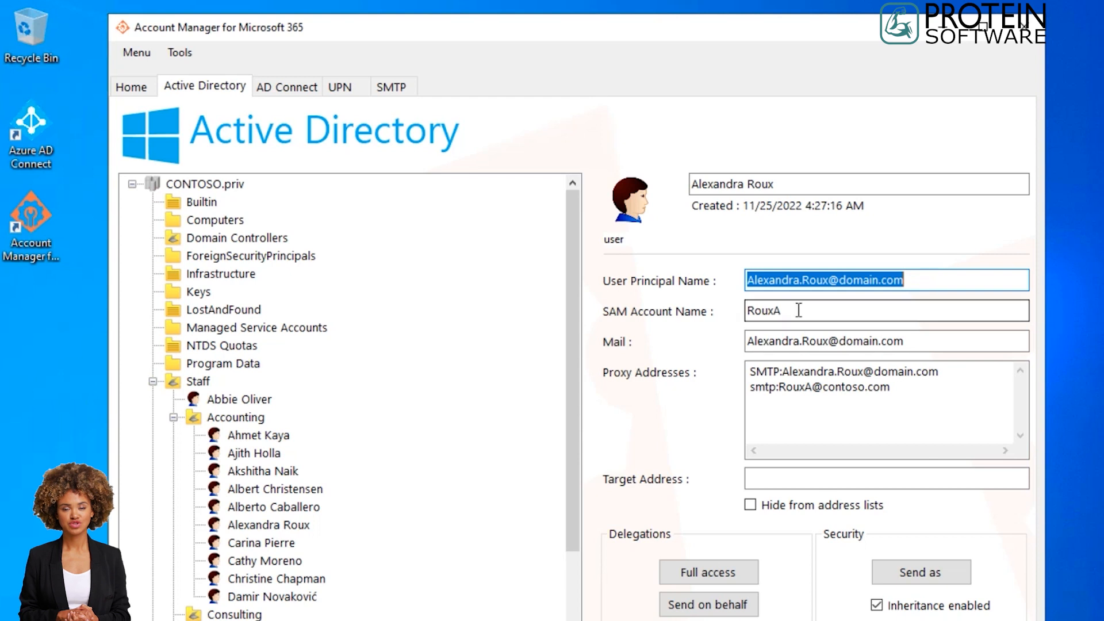
{"action": "left_click", "coordinate": [940, 341]}
{"action": "left_click_drag", "start_coordinate": [940, 341], "coordinate": [721, 345]}
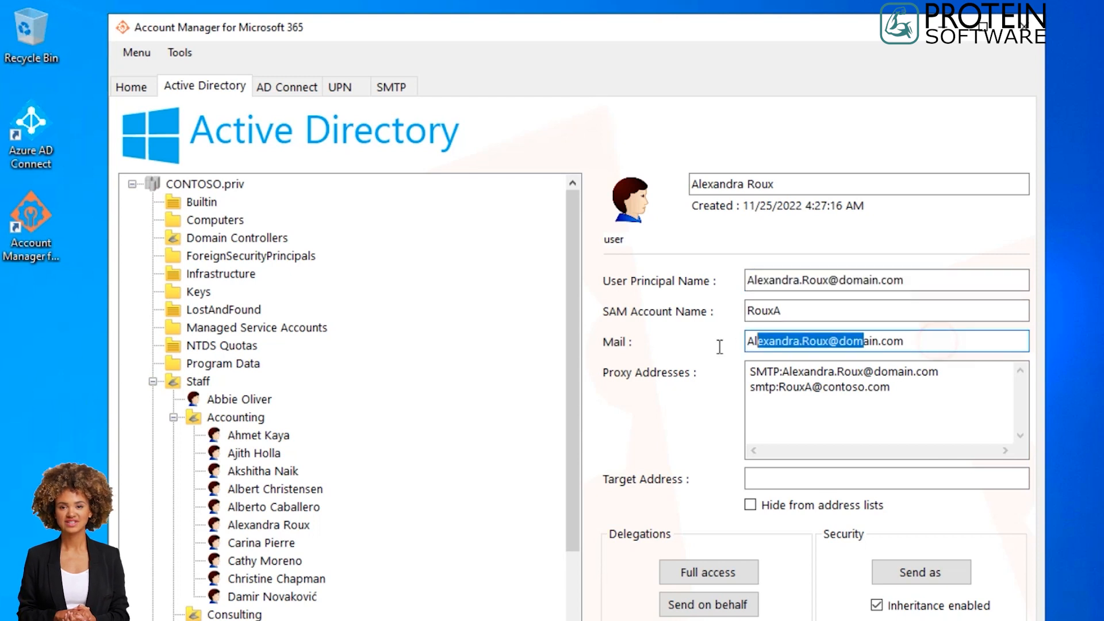
{"action": "left_click", "coordinate": [911, 341]}
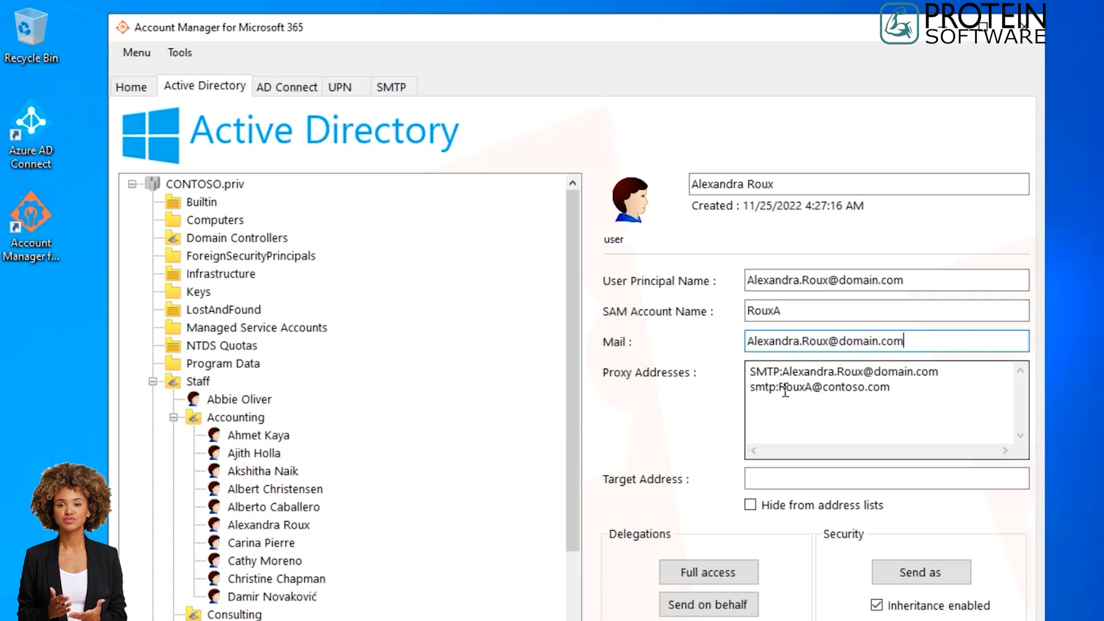
{"action": "left_click_drag", "start_coordinate": [751, 390], "coordinate": [895, 388]}
Step: Check the address attributes of several other Accounting users, ending with the first one in the list
{"action": "left_click", "coordinate": [279, 490]}
{"action": "left_click", "coordinate": [264, 542]}
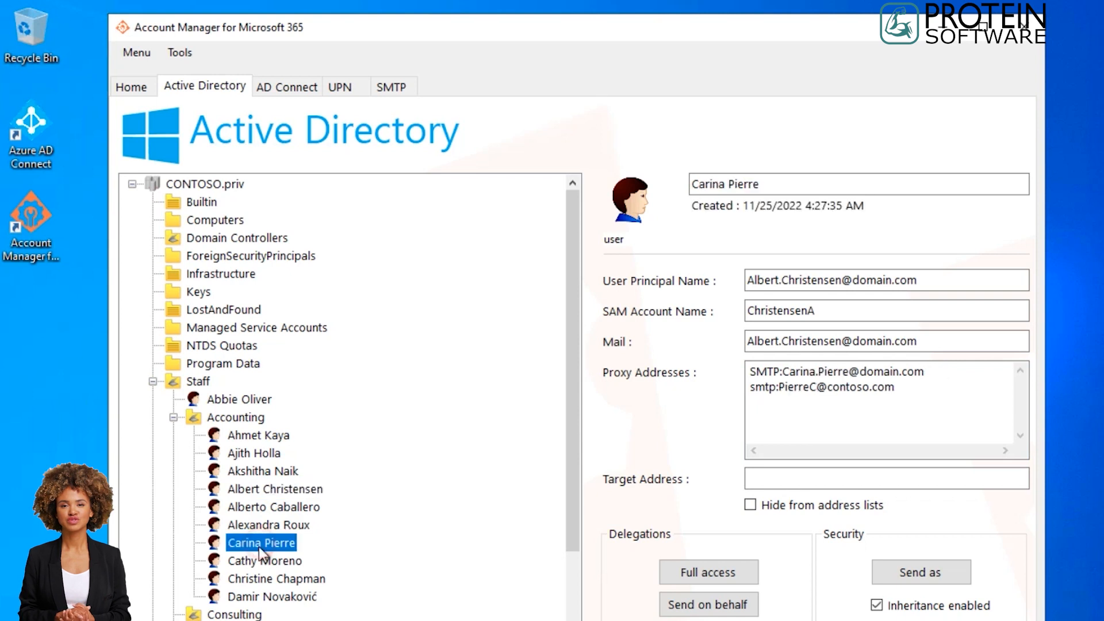
{"action": "left_click", "coordinate": [262, 579]}
{"action": "left_click", "coordinate": [245, 490]}
{"action": "left_click", "coordinate": [244, 434]}
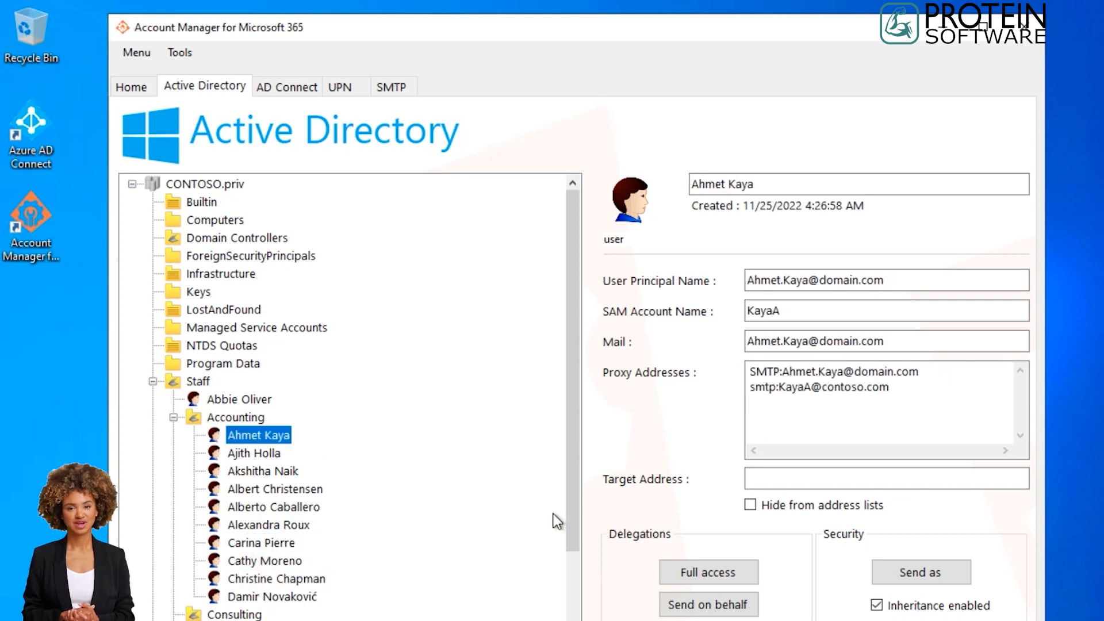